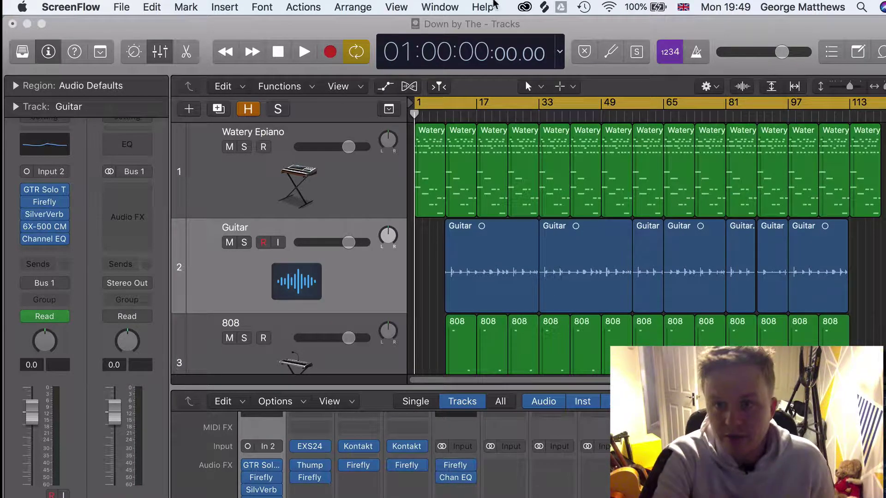
Reduce the track heights in the arrangement until all 15 tracks fit in view
left_click(851, 87)
left_click_drag(843, 87, 838, 88)
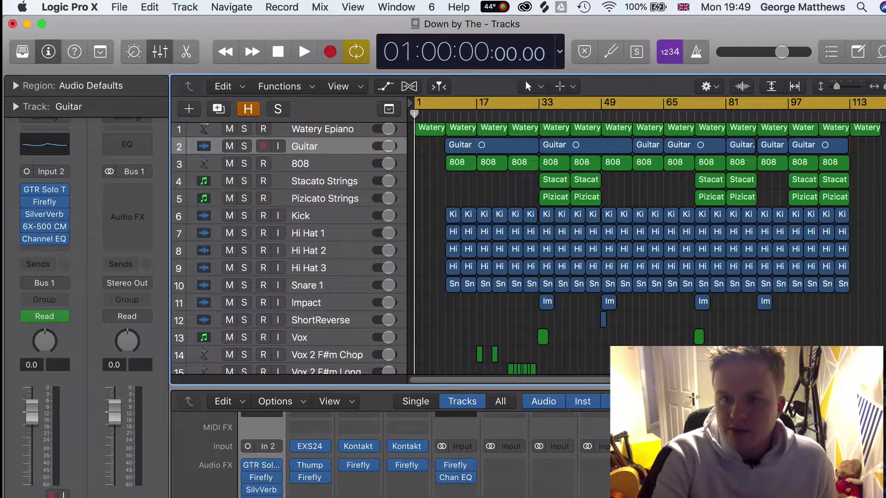
left_click_drag(837, 87, 835, 88)
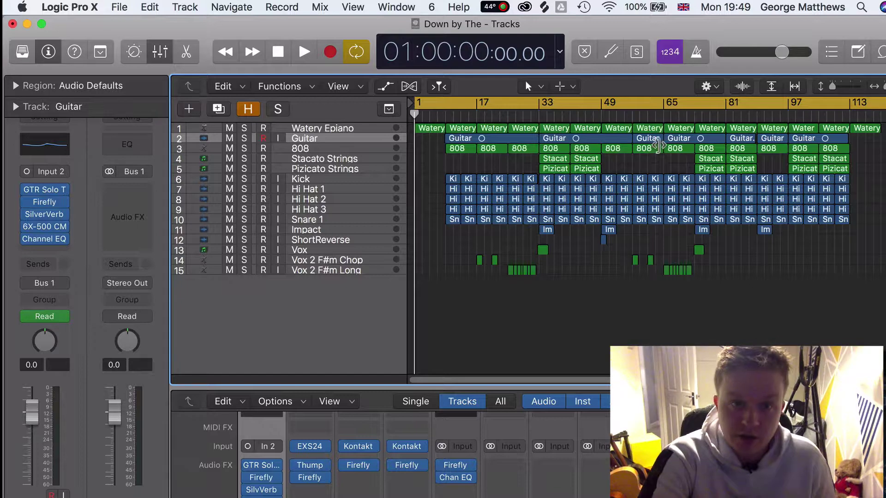
Show the global tracks, including the Marker track, above the track list
left_click(389, 108)
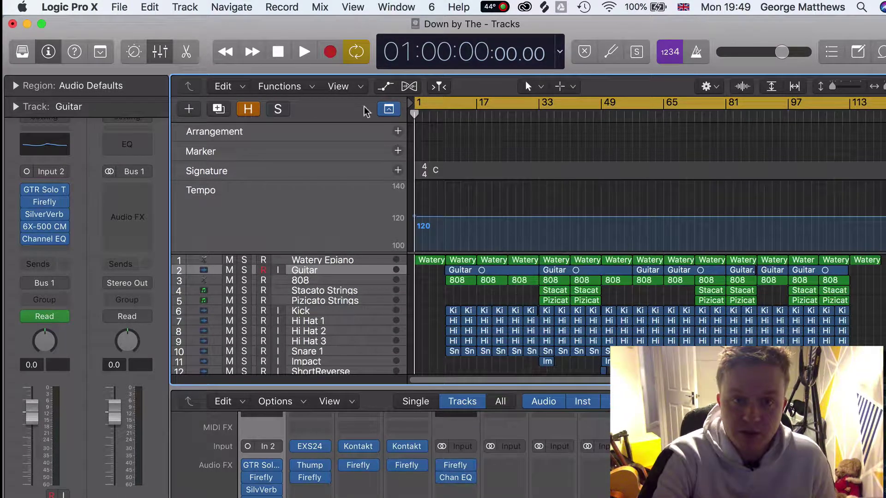
left_click(390, 112)
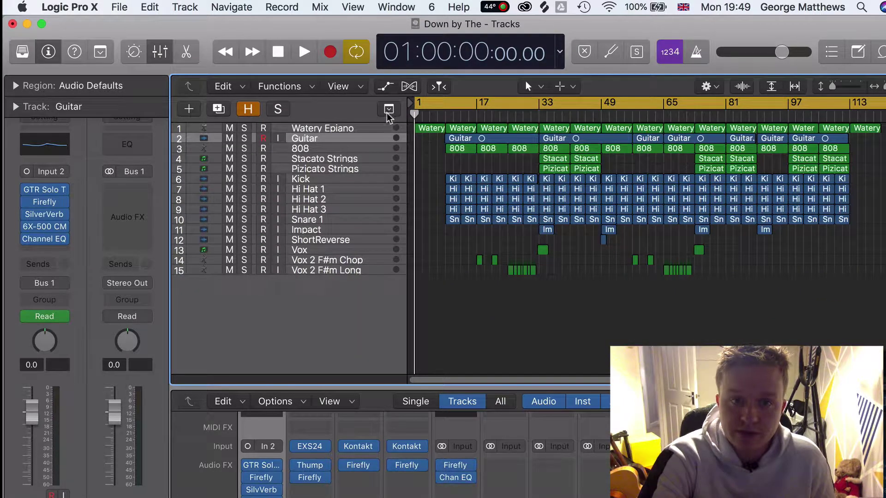
left_click(389, 115)
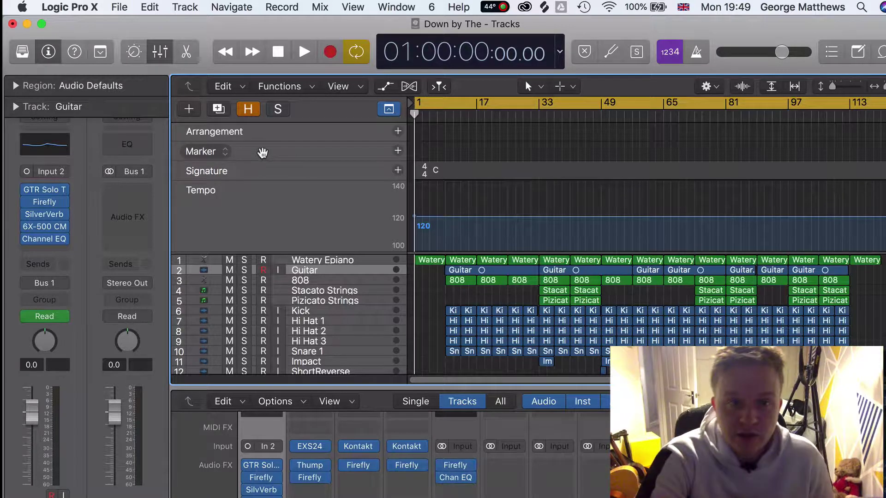
Create a marker at the start of the song, 01:00:00:00, and name it Intro
left_click(398, 151)
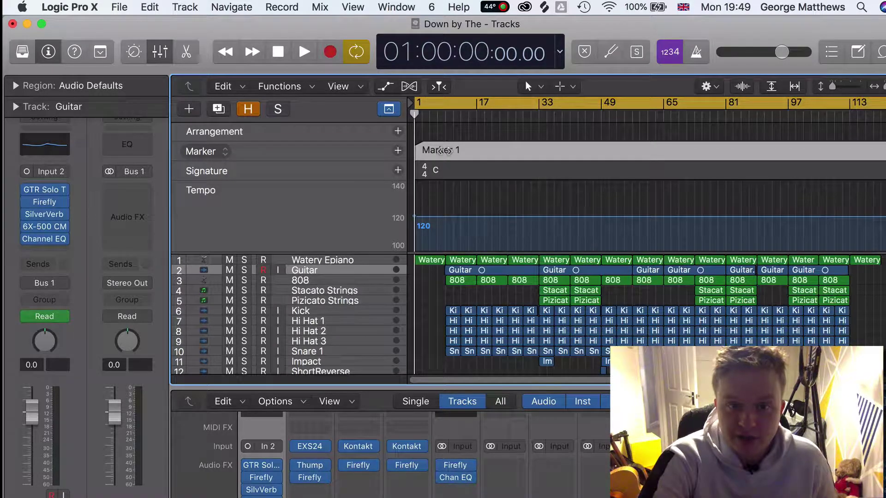
left_click_drag(414, 114, 446, 113)
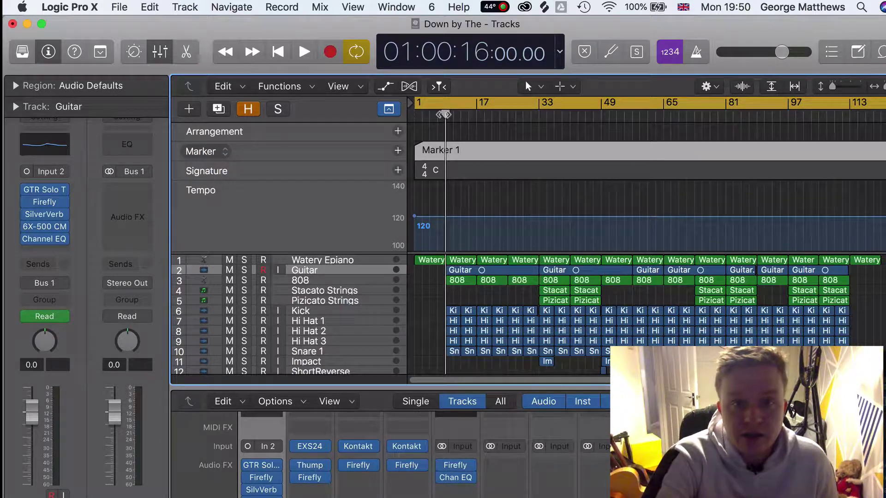
left_click_drag(444, 114, 414, 121)
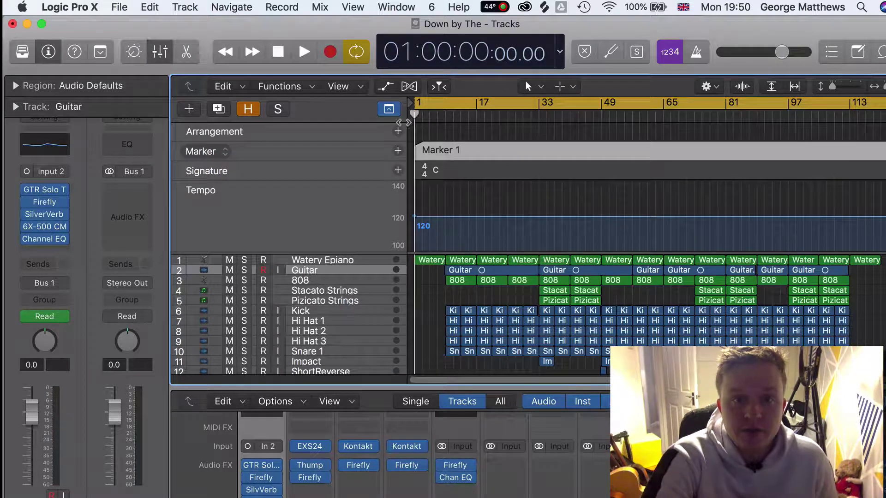
double_click(433, 150)
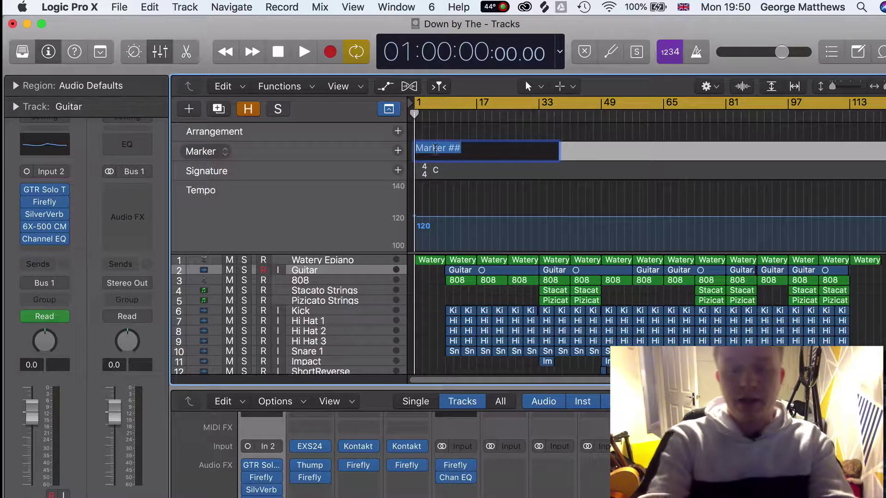
key("Right")
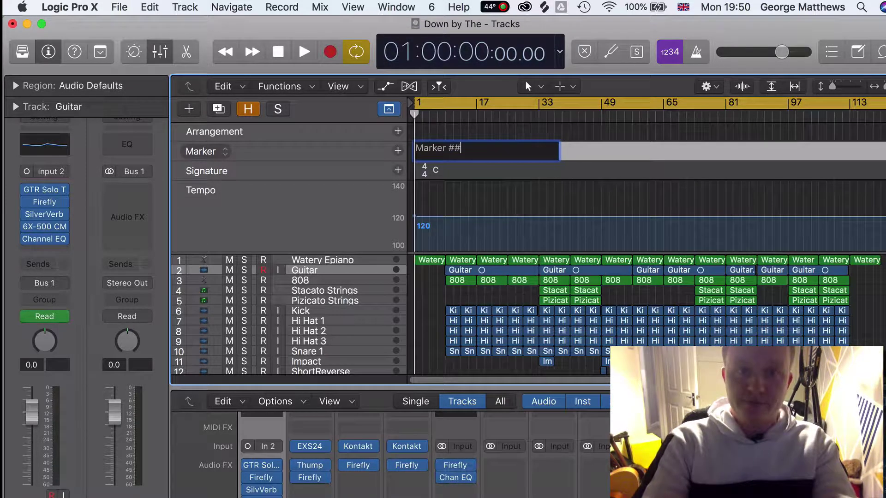
key("super+a")
key("BackSpace")
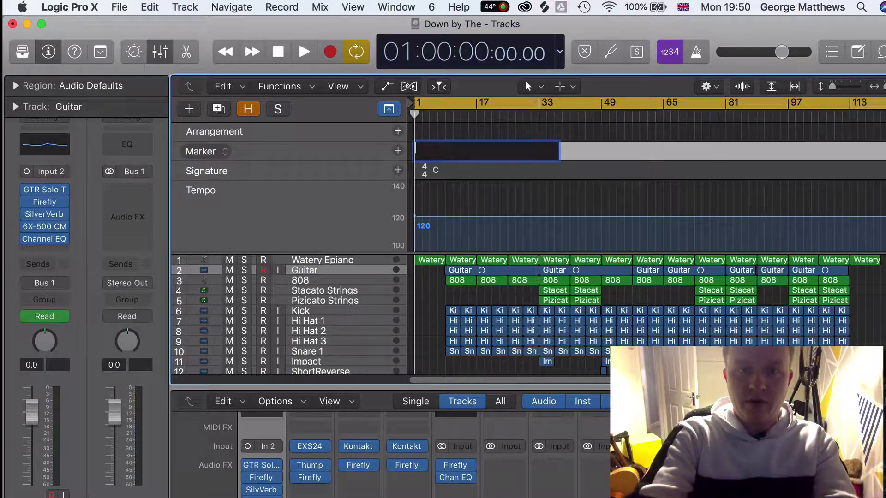
type("Intro")
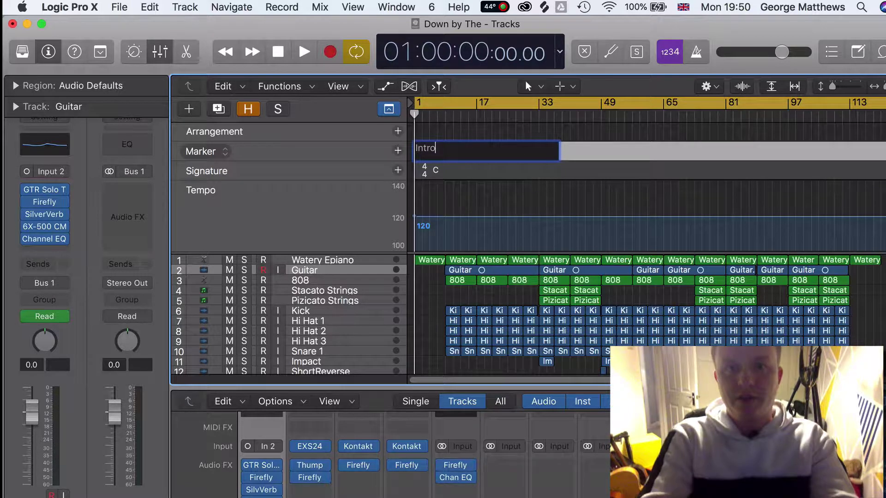
key("Return")
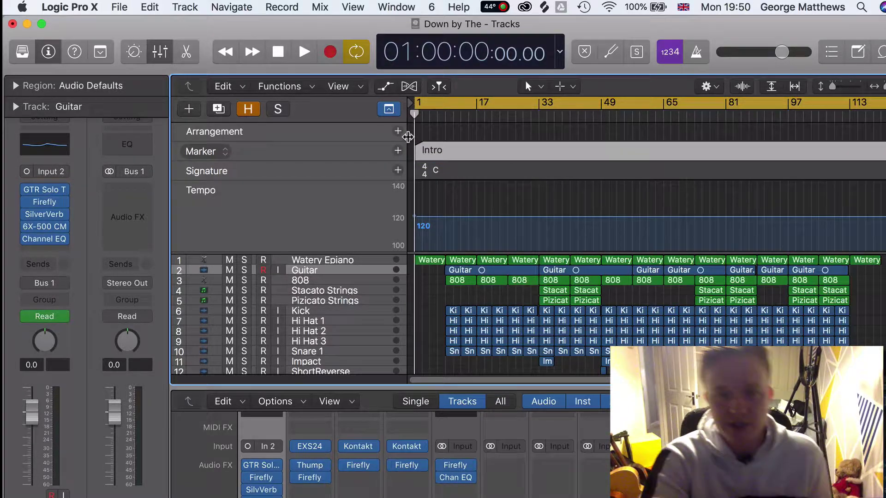
Play the intro through to the drum entry, then create a marker at 01:00:16:00 and name it Verse 1
key("space")
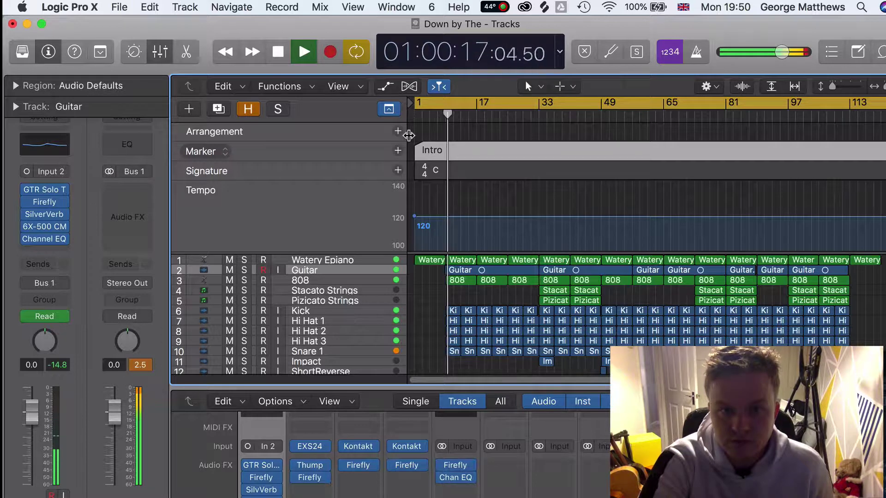
key("space")
left_click_drag(448, 114, 446, 118)
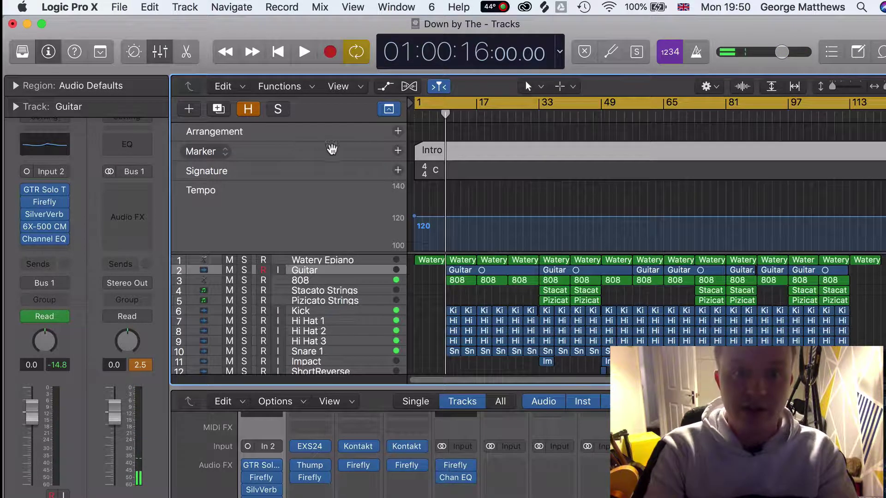
left_click(397, 151)
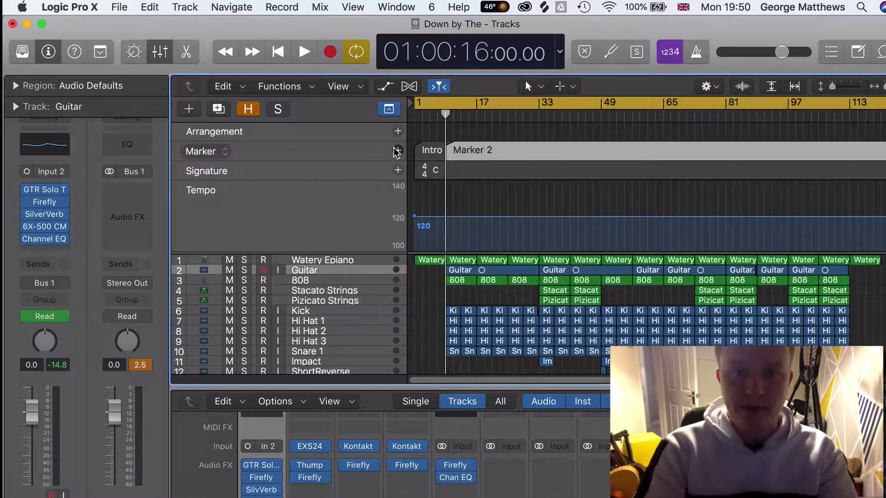
double_click(479, 152)
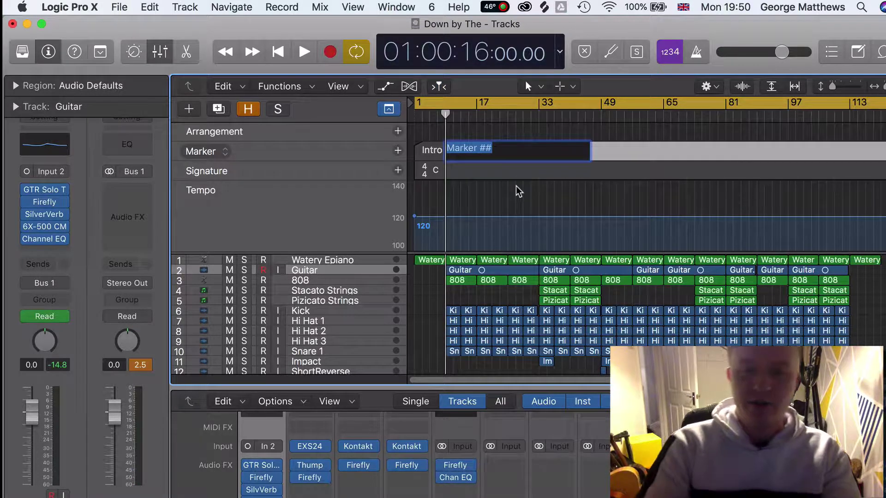
key("BackSpace")
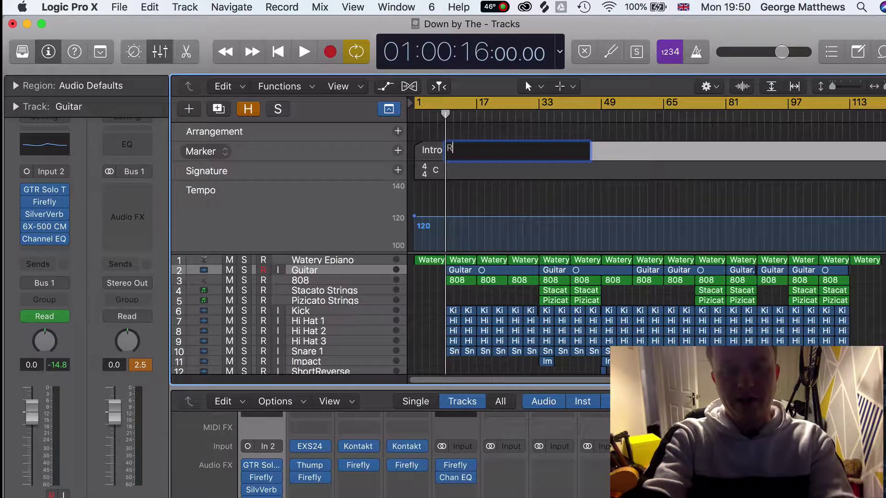
key("BackSpace")
type("Verse 1")
key("Return")
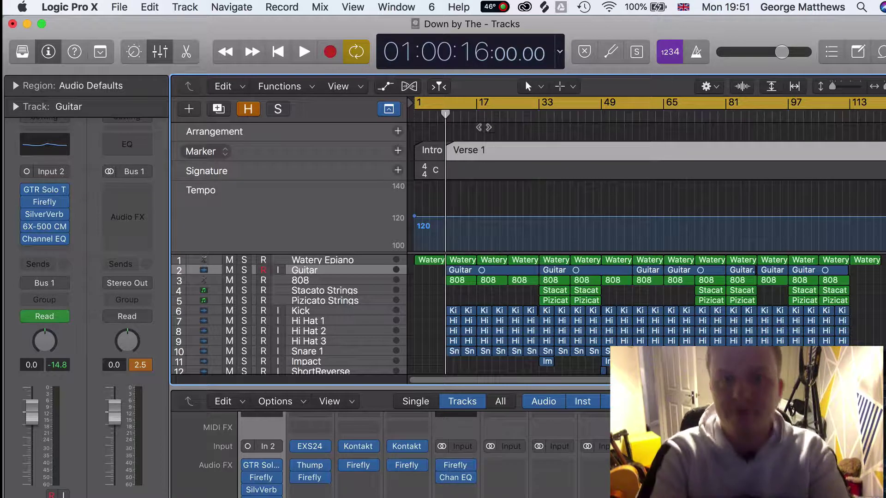
Create a marker at bar 33 (01:01:04:00), where the string regions start, and name it Chorus 1
left_click_drag(446, 117, 539, 140)
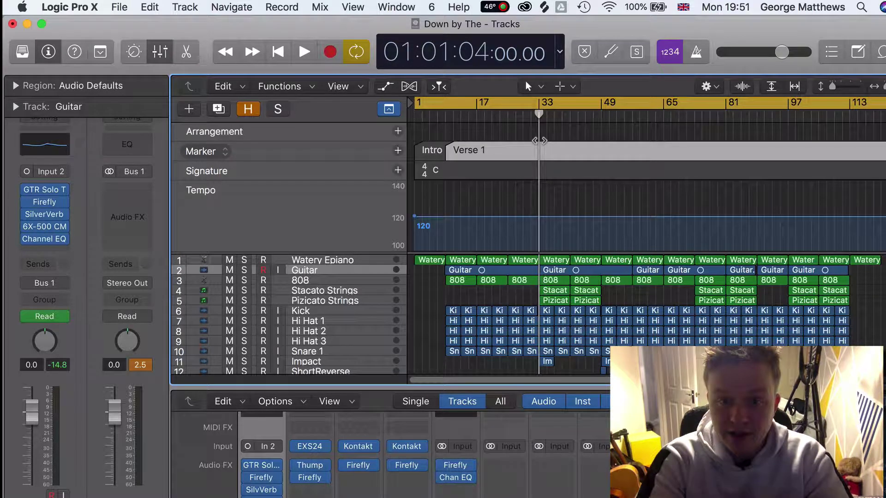
left_click(395, 151)
double_click(588, 153)
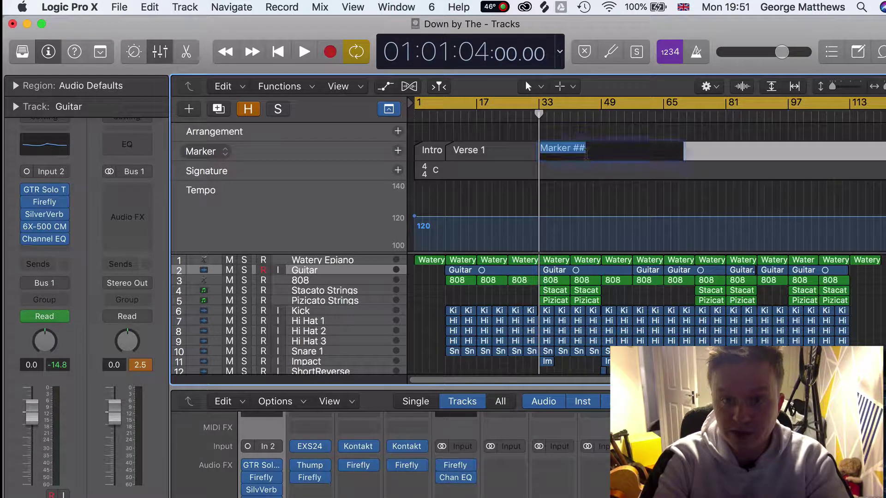
type("Chorus 1")
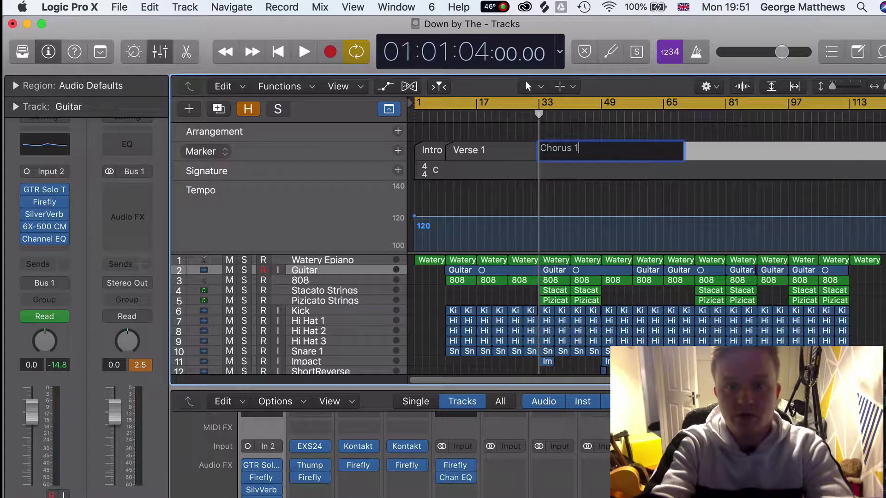
key("Return")
Create a marker at bar 49 (01:01:36:00), where the first string regions end, and name it Verse 2
left_click_drag(535, 115, 601, 122)
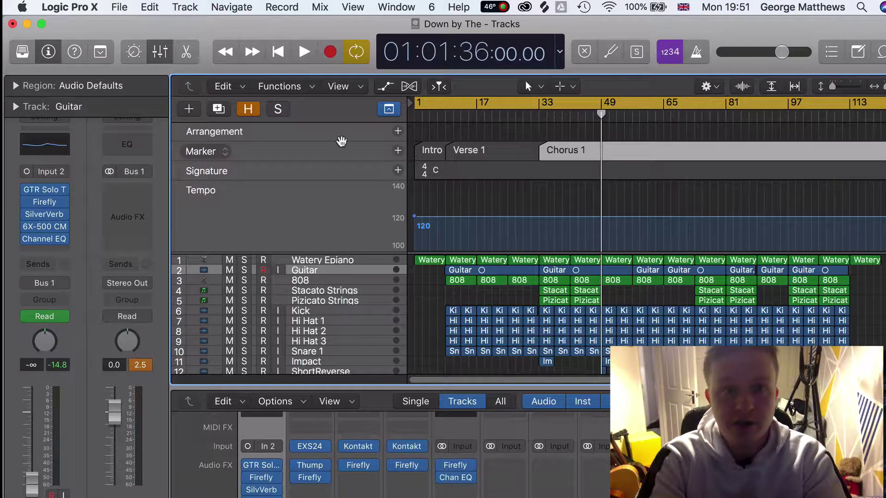
left_click(399, 151)
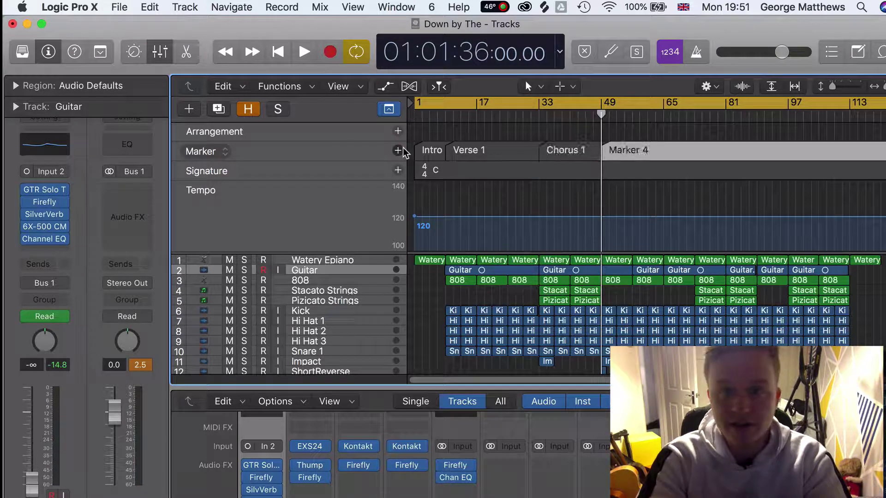
double_click(663, 153)
type("Verse 2")
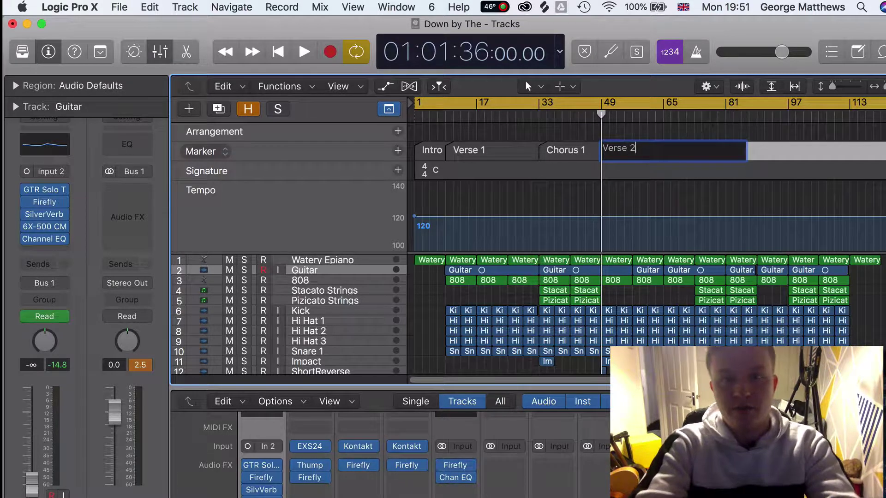
key("Return")
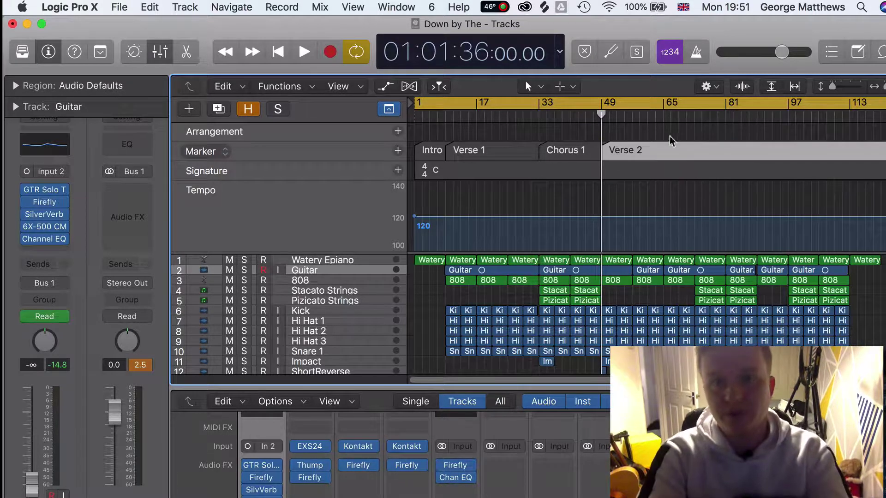
Create a marker at 01:02:24:00, where the second set of string regions starts, and name it Chours 2
left_click_drag(602, 113, 695, 113)
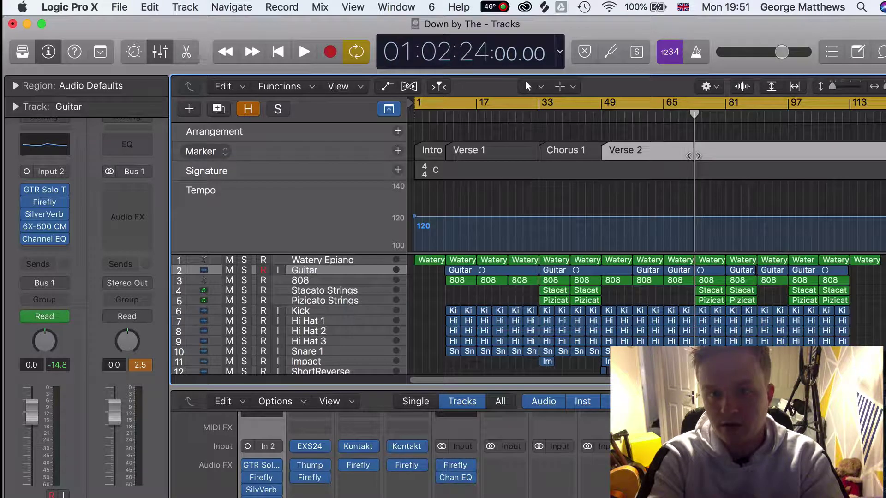
left_click(397, 151)
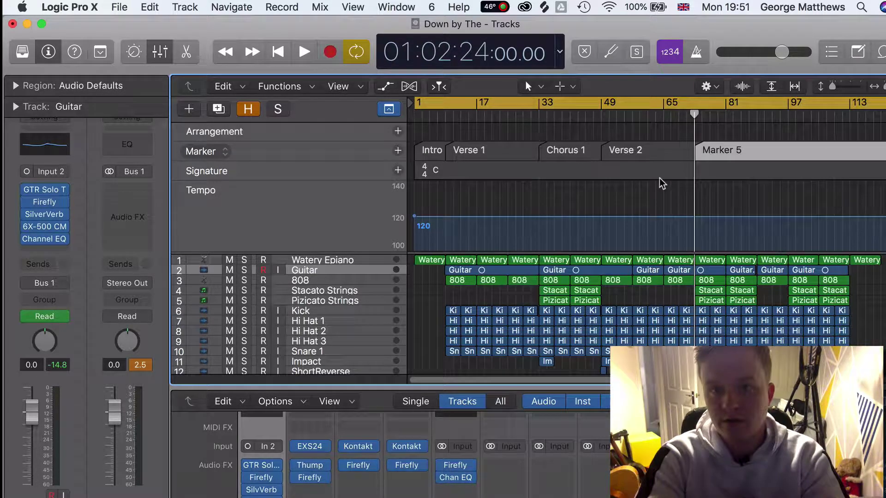
double_click(729, 151)
type("Ch")
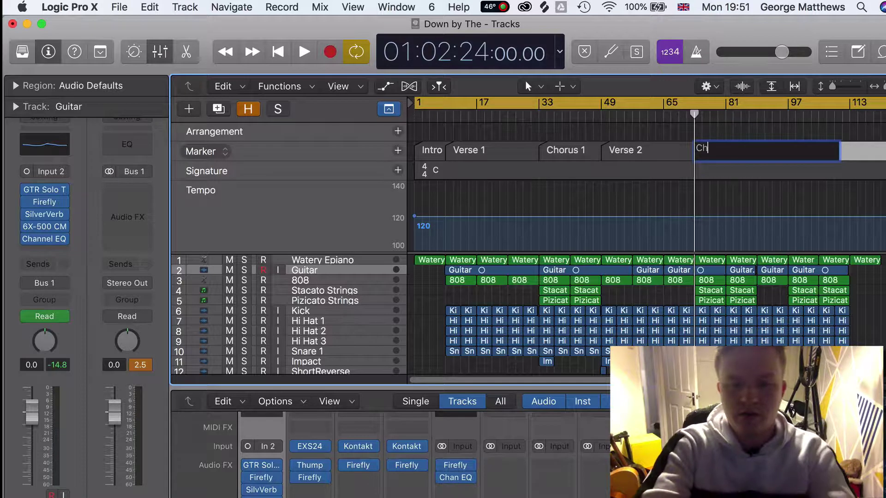
type("ours 2")
key("Return")
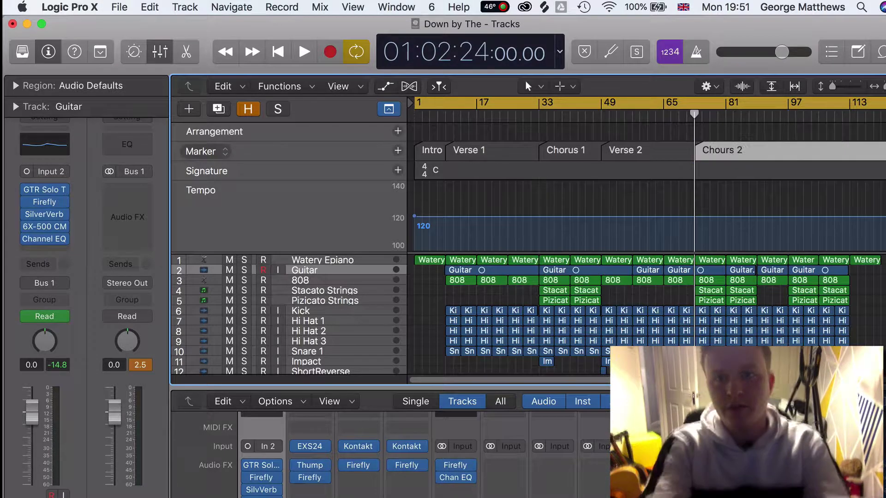
Create a marker at 01:02:56:00, where the second set of string regions ends, and name it Bridge
mouse_move(694, 112)
left_mouse_down()
mouse_move(768, 112)
mouse_move(757, 112)
left_mouse_up()
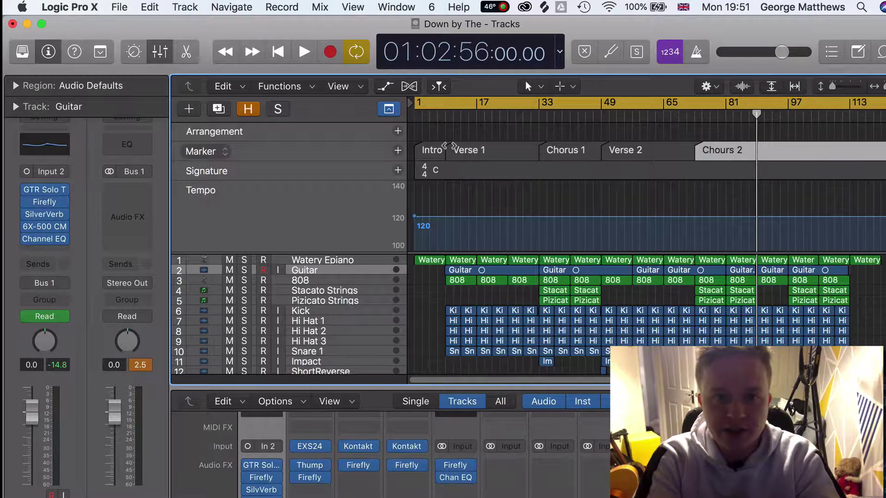
left_click(399, 150)
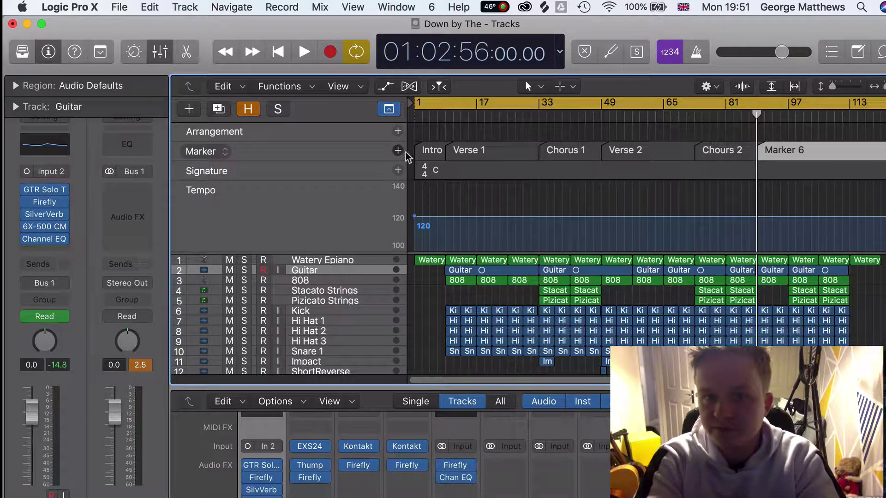
double_click(817, 155)
type("Bridge")
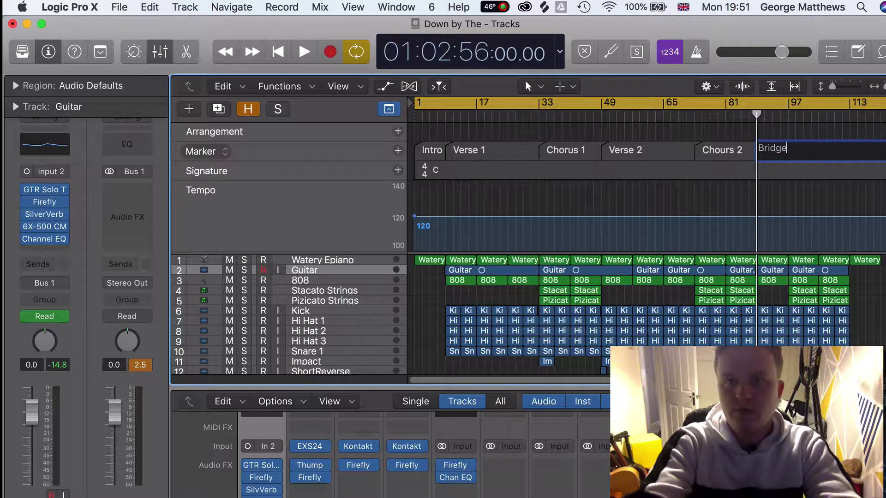
key("Return")
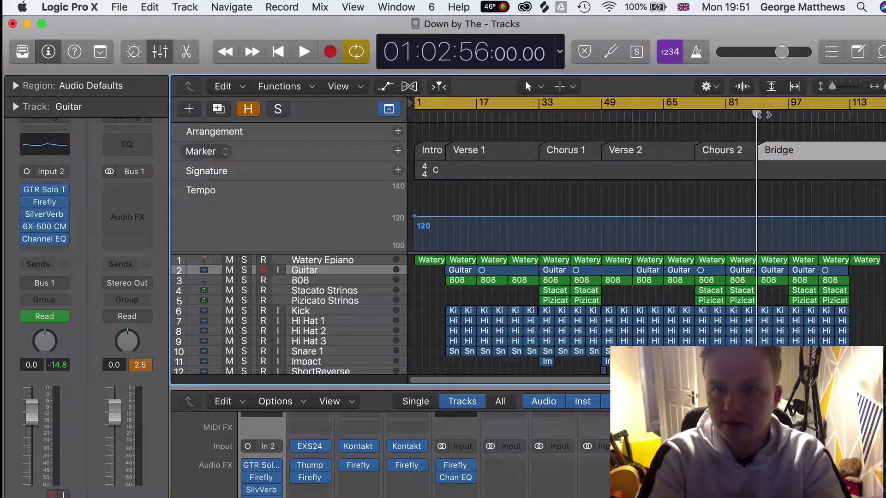
Create a marker at bar 97 (01:03:12:00), where the third set of string regions starts, and name it Chorus 3 / Outro
mouse_move(757, 114)
left_mouse_down()
mouse_move(804, 134)
mouse_move(788, 147)
left_mouse_up()
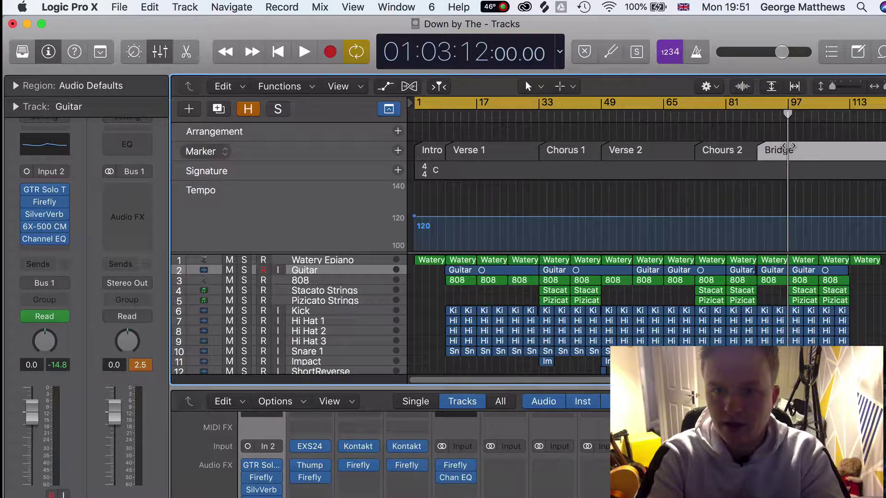
left_click(398, 151)
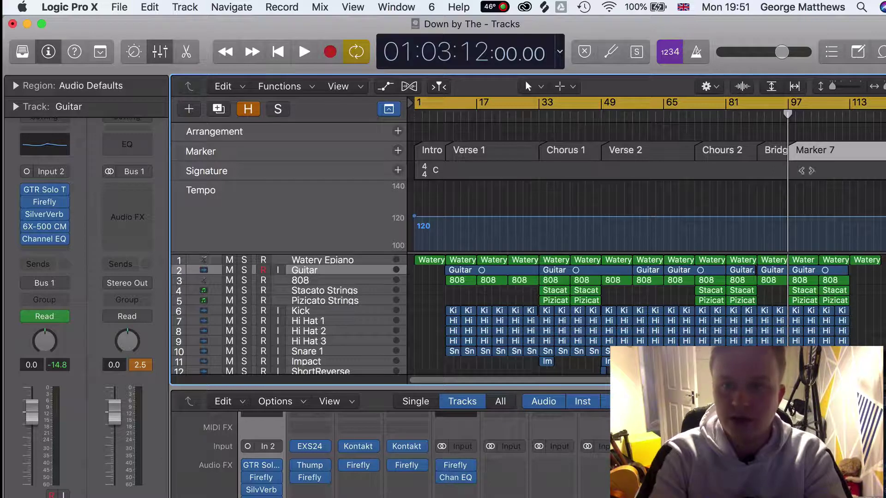
double_click(831, 148)
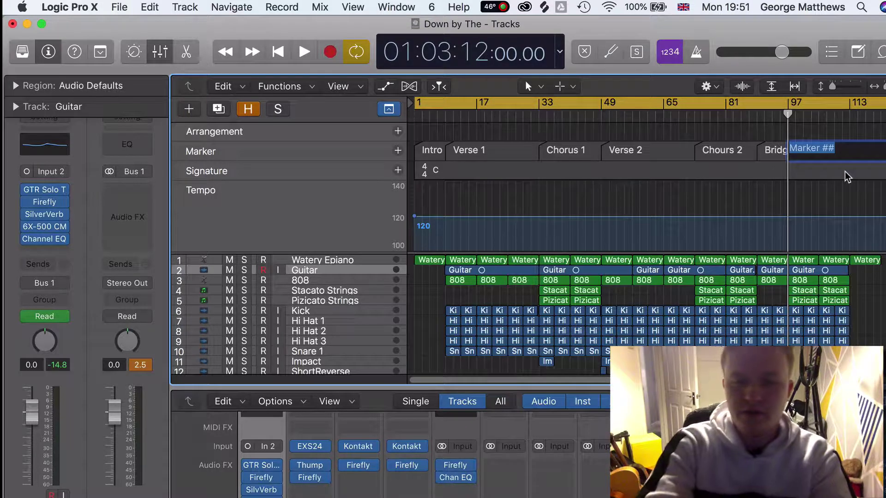
type("Chorus 3 / Outro")
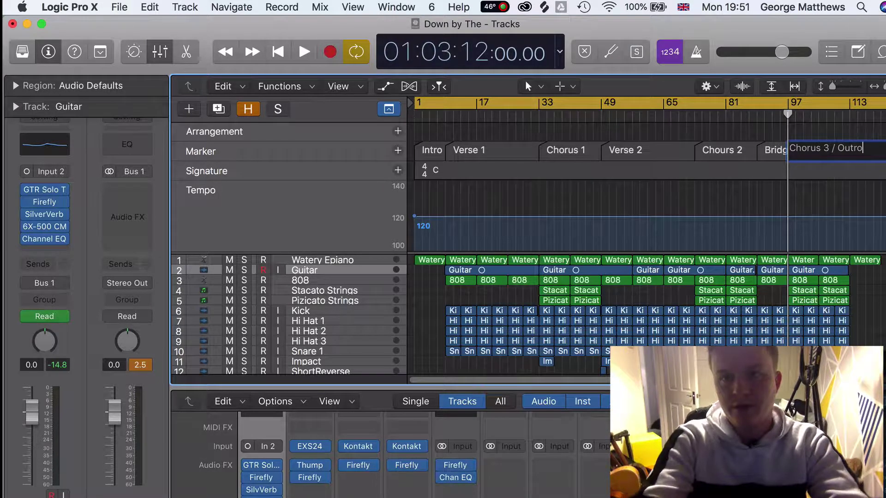
key("Return")
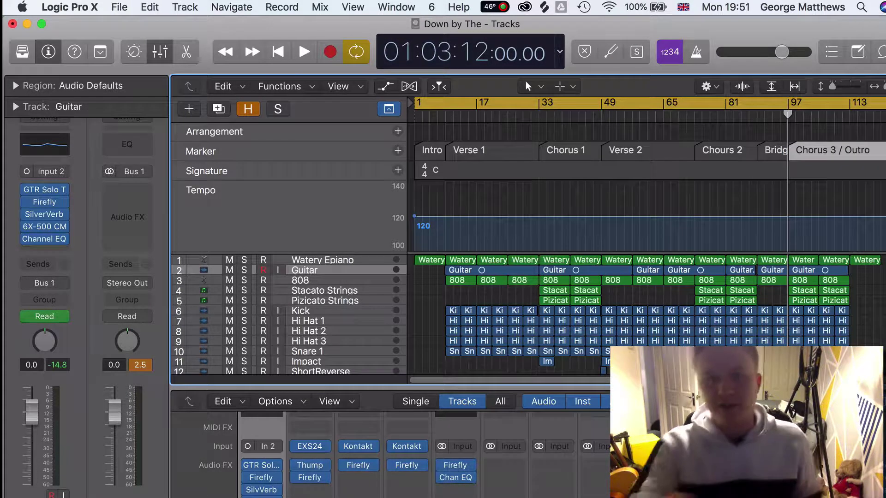
Play the song from the start with the global tracks hidden, skip to just before Chorus 1, and listen into Verse 2
key("Return")
key("space")
key("XF86AudioRaiseVolume")
key("XF86AudioRaiseVolume")
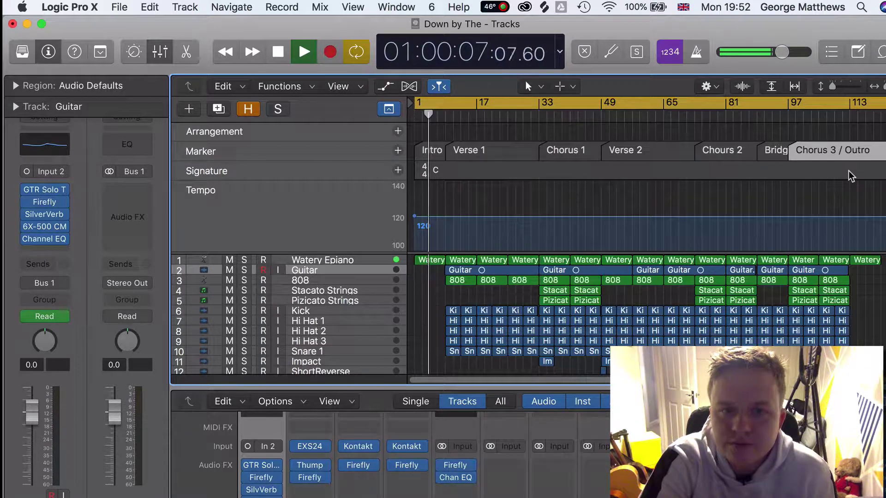
left_click(390, 111)
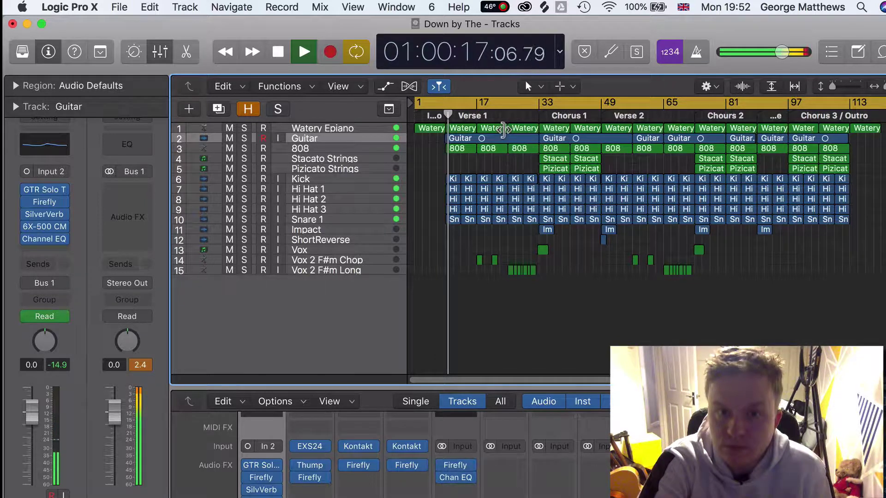
left_click(535, 119)
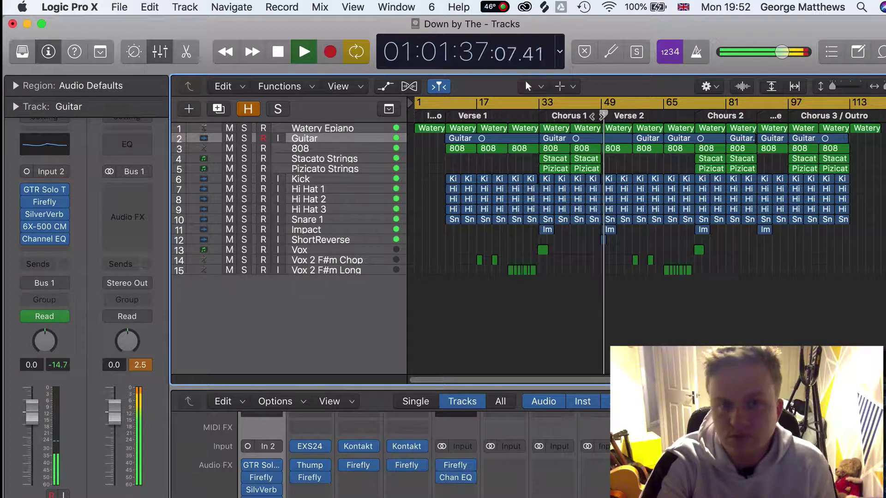
key("space")
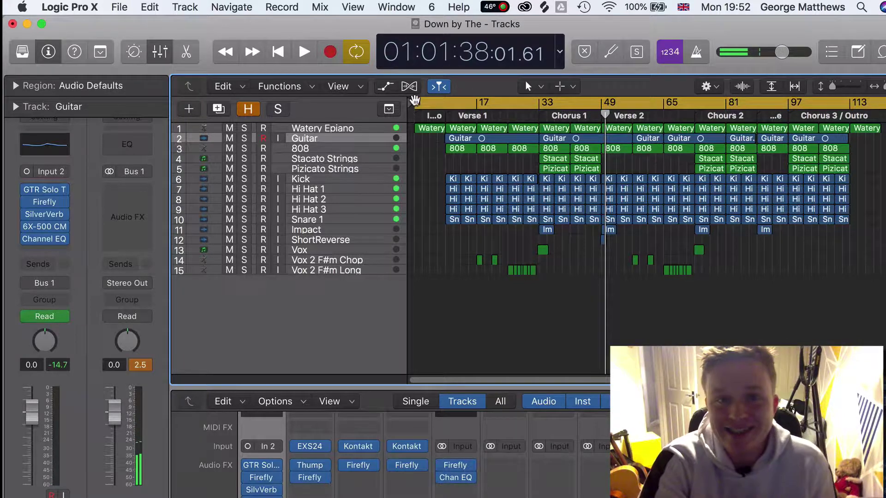
Show the global tracks above the track list and hide them again
left_click(389, 109)
left_click(389, 109)
left_click(389, 108)
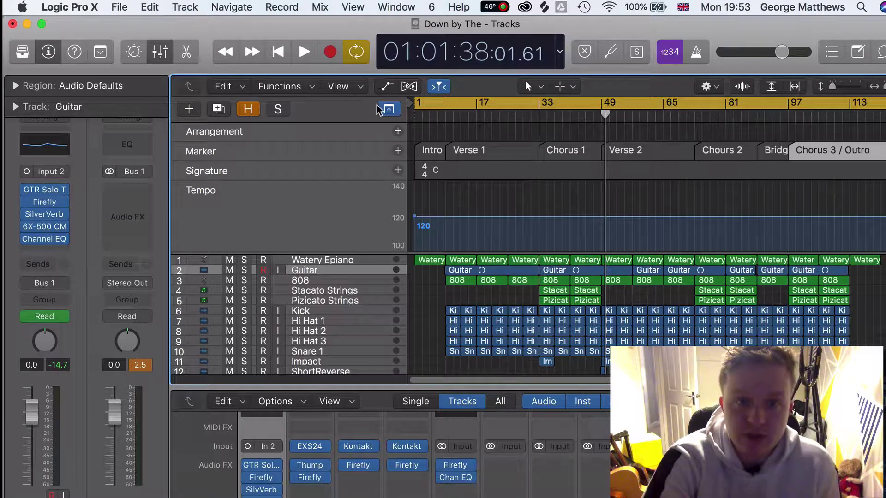
left_click(382, 109)
Bounce the whole project offline to PCM only, as a 24 Bit, 44100 interleaved Wave file, with the Desktop as save location
left_click(121, 7)
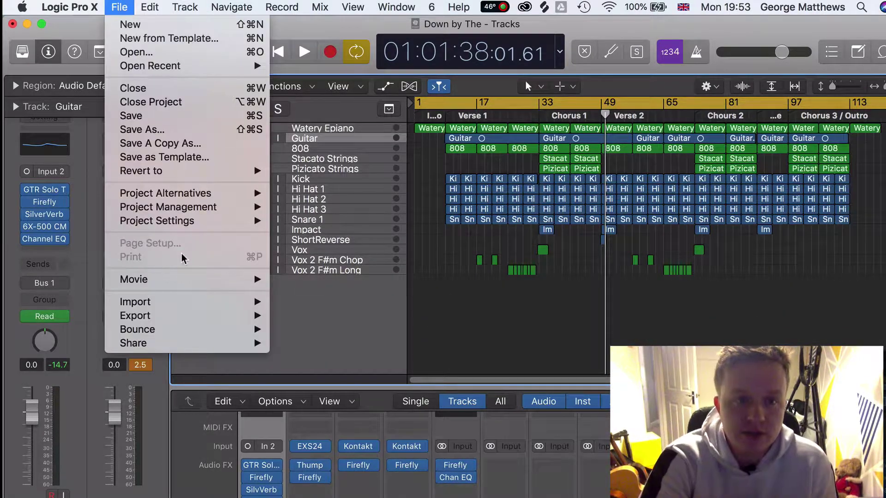
mouse_move(211, 333)
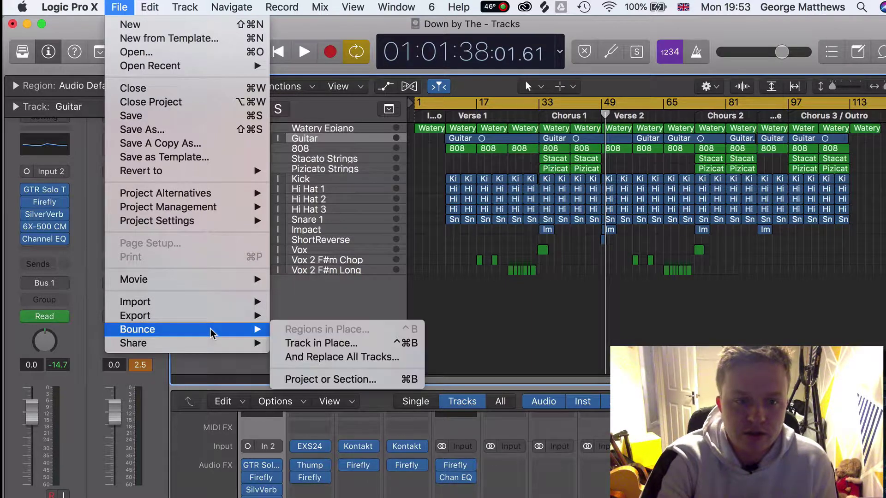
left_click(306, 379)
left_click(245, 138)
left_click(241, 119)
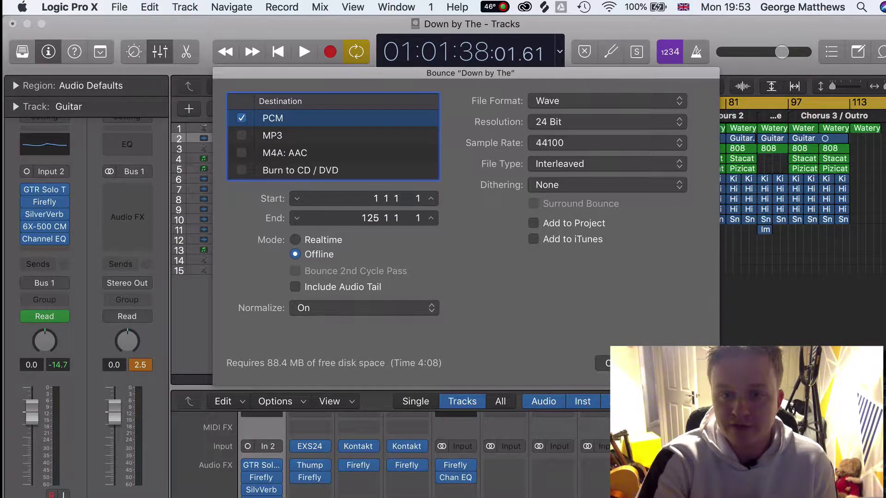
key("Return")
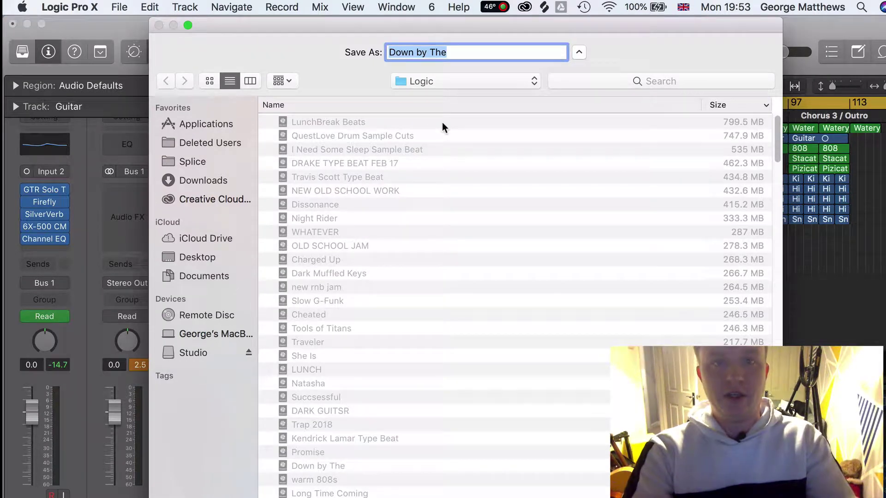
left_click(186, 257)
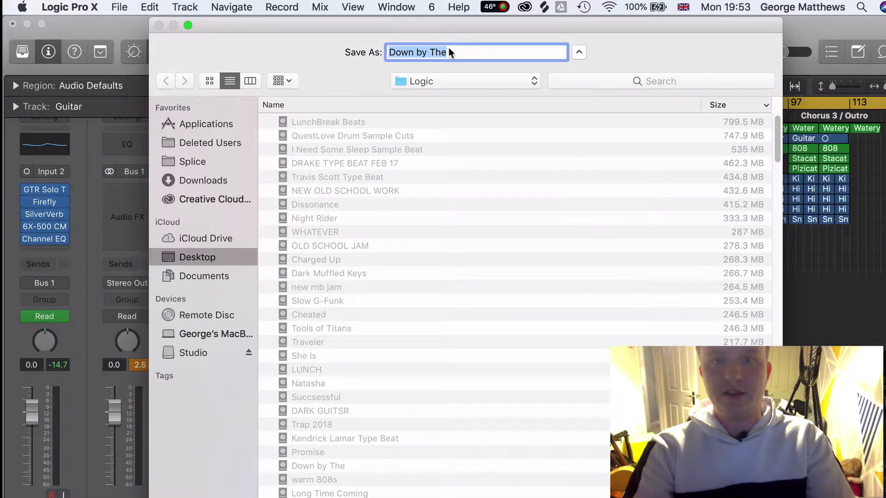
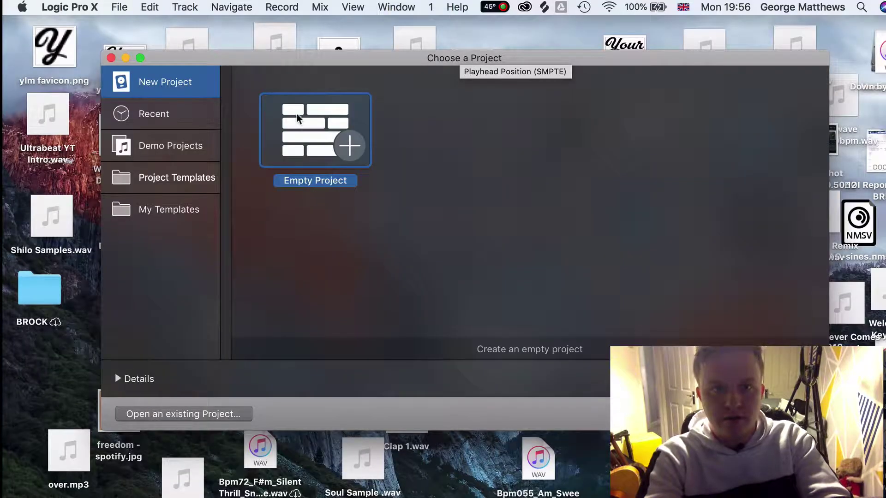
Create an empty project with one audio track and collapse the Region and Track inspector details
double_click(297, 113)
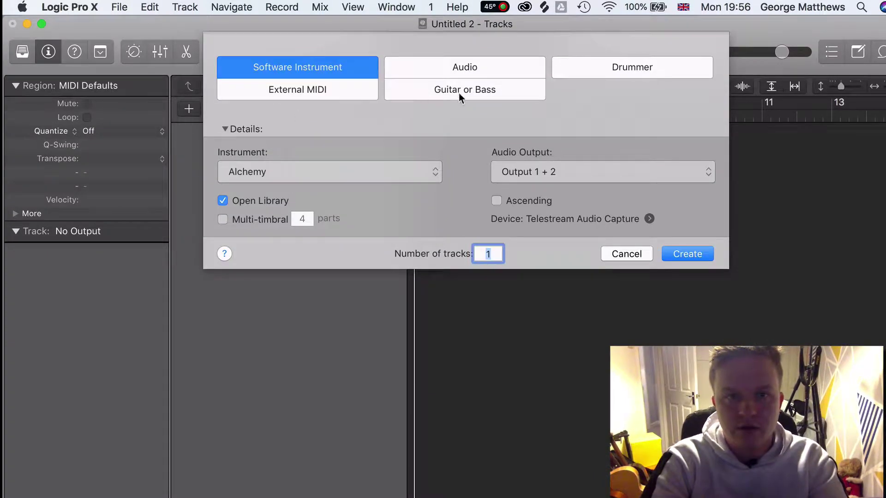
left_click(461, 71)
key("Return")
left_click(16, 245)
left_click(16, 86)
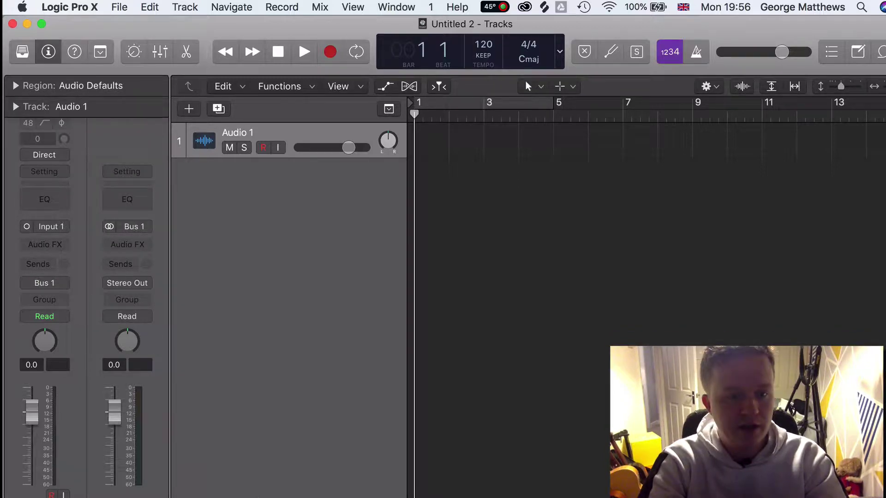
Switch to Finder, open the Desktop folder and select the bounced file Down by The 1.wav
key("ctrl+Right")
mouse_move(90, 5)
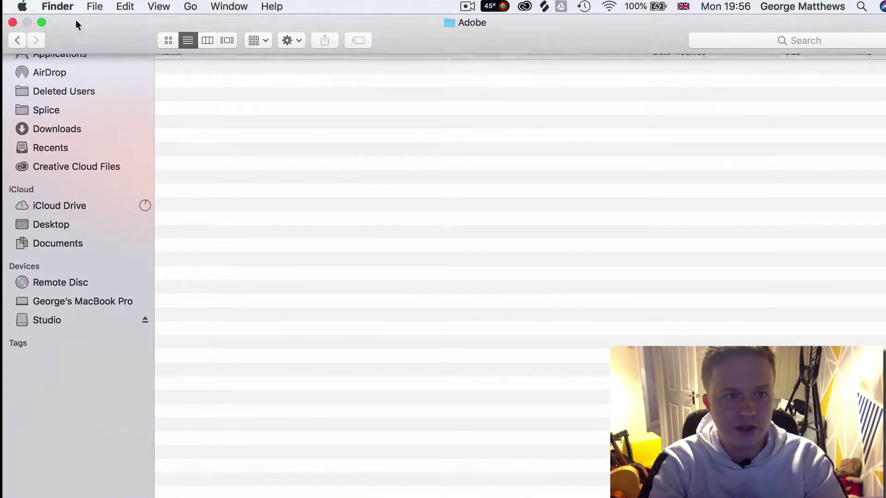
left_click(45, 226)
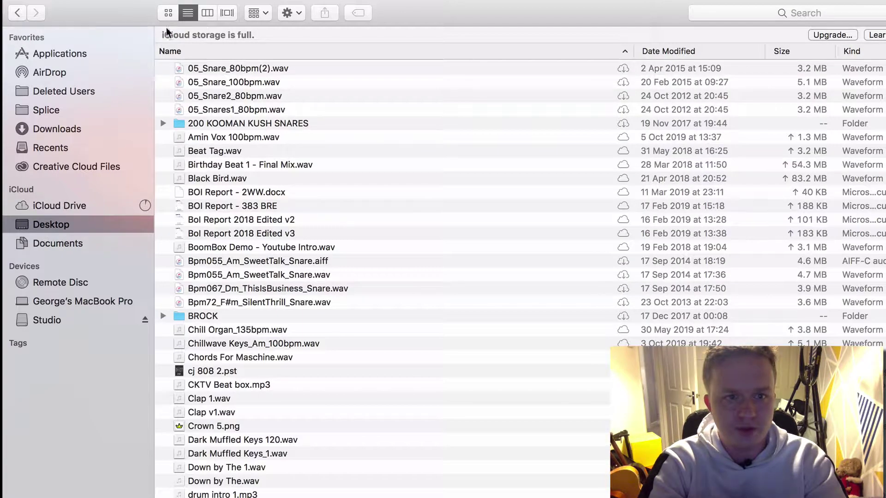
left_click(300, 470)
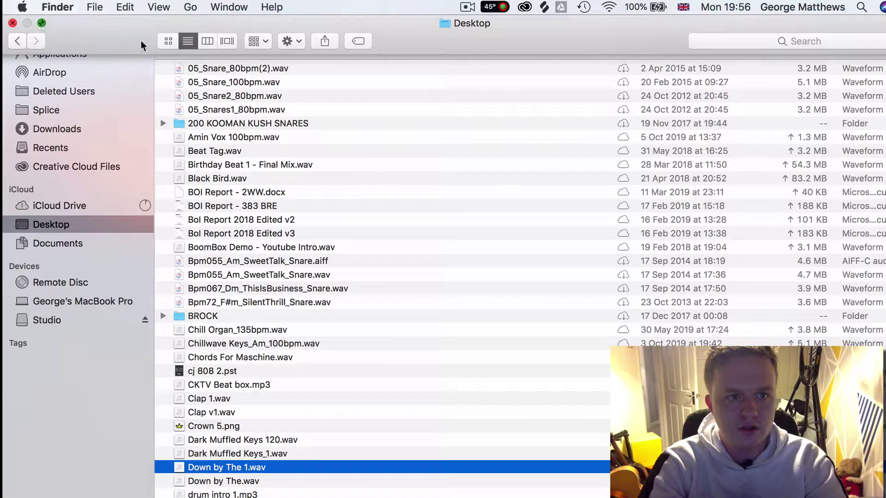
Take the Finder window out of full screen and place it beside the new project's track area with Down by The 1.wav in view
left_click(42, 23)
left_click_drag(271, 18, 533, 18)
left_click_drag(800, 23, 625, 40)
scroll(779, 208, "down", 5)
left_click(766, 217)
scroll(761, 185, "down", 3)
left_click_drag(647, 44, 879, 27)
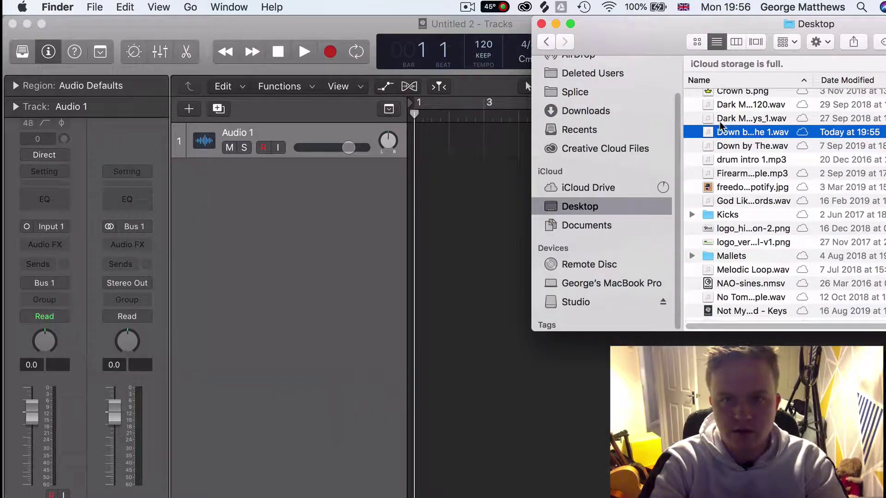
Import Down by The 1.wav from Finder onto the Audio 1 track at bar 1 and return to Logic Pro X to view its markers
left_click_drag(725, 133, 416, 150)
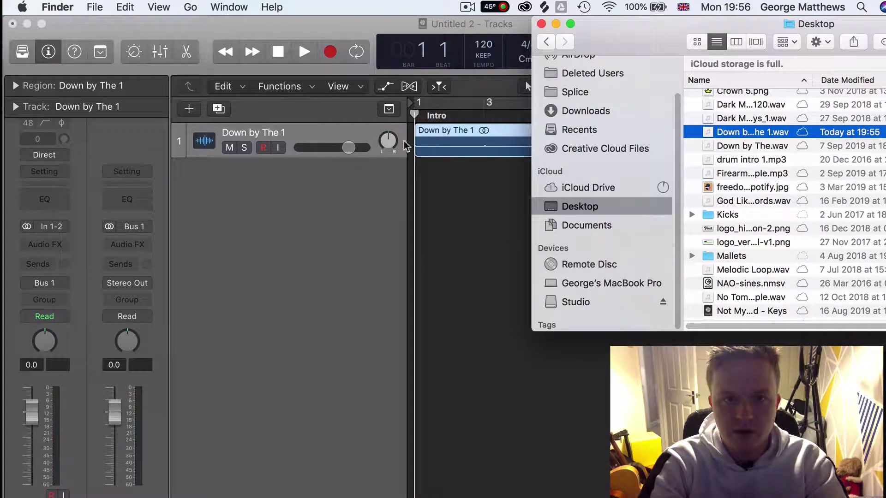
left_click(381, 123)
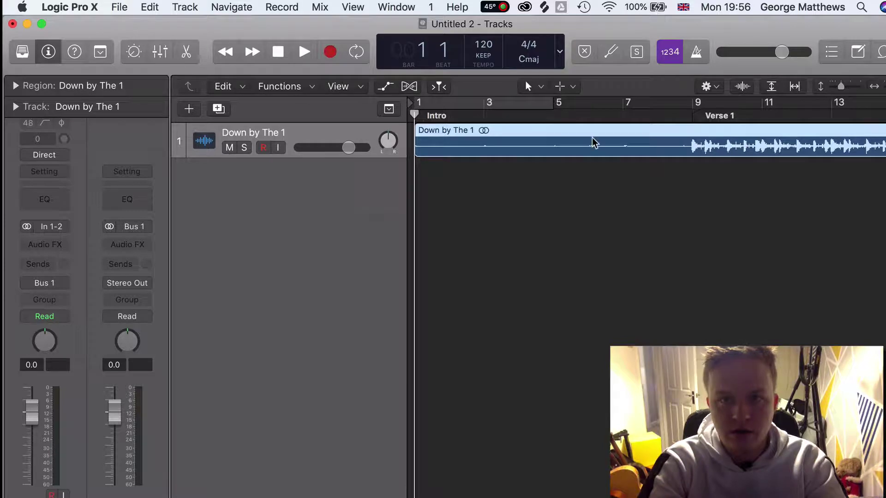
left_click(884, 87)
left_click(875, 87)
left_click(875, 88)
left_click(876, 87)
left_click(875, 88)
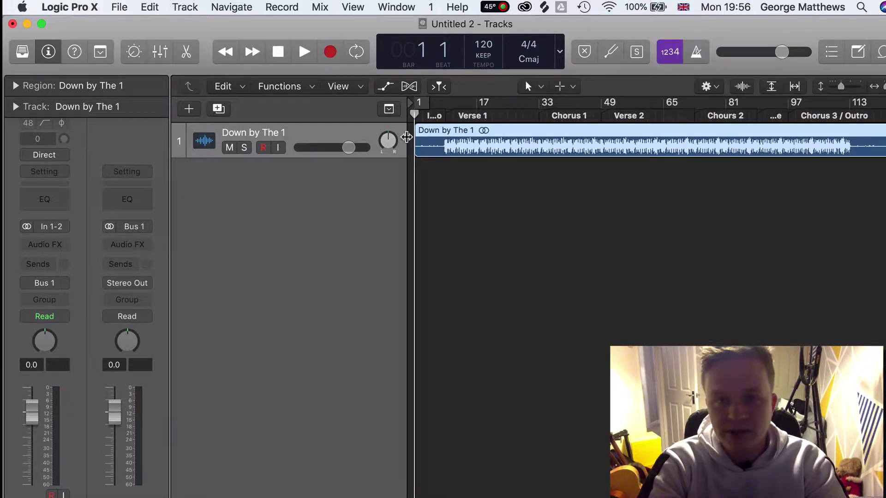
Turn on cycle mode, stretch the cycle range from bar 1 across the whole song, and briefly play the opening
left_click(421, 101)
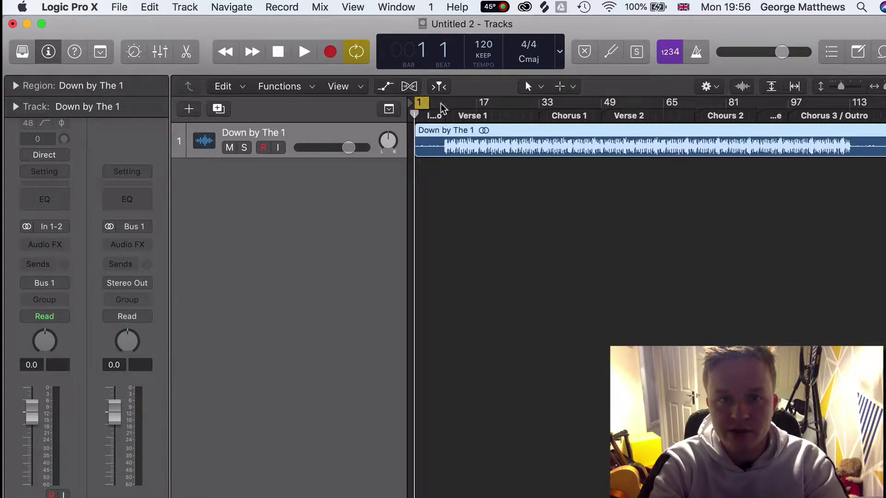
left_click_drag(423, 103, 885, 140)
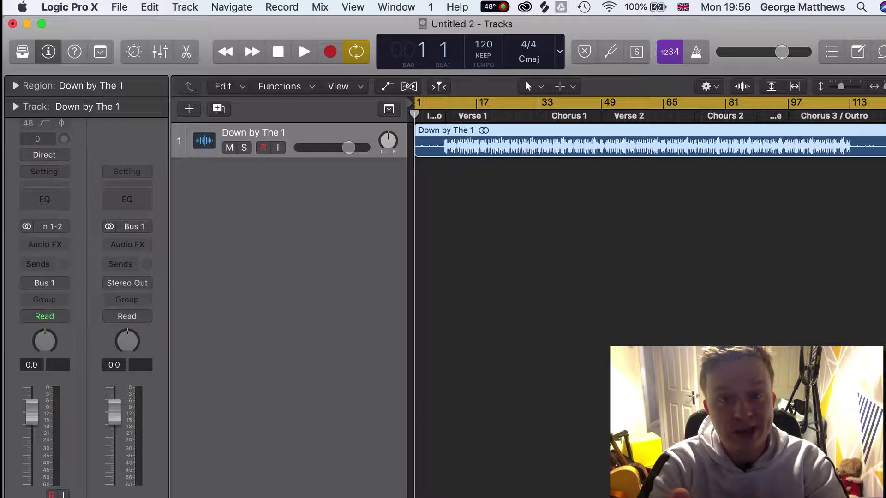
key("space")
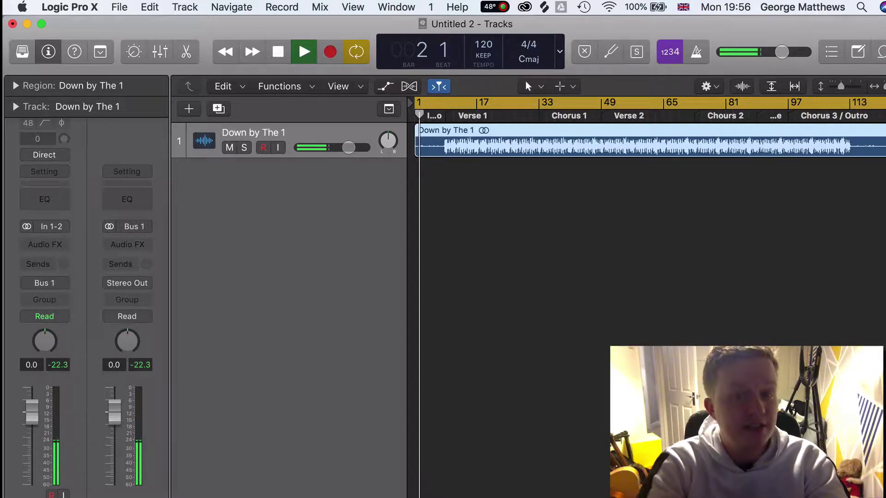
key("space")
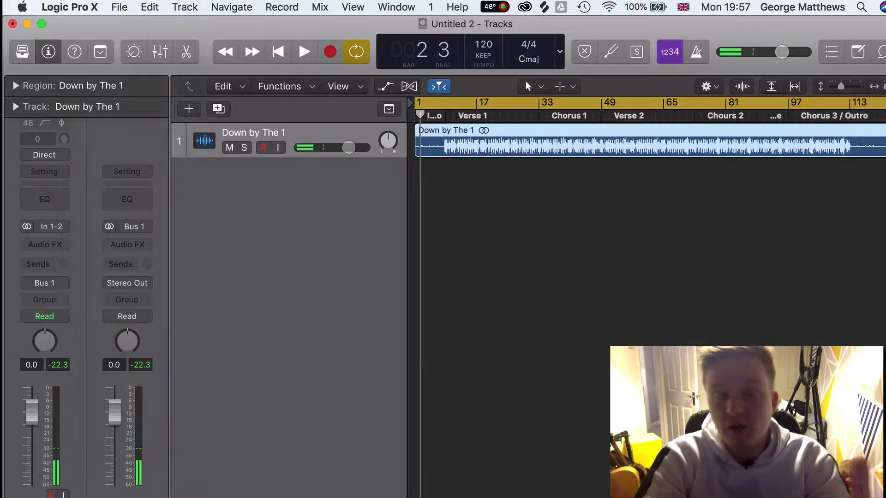